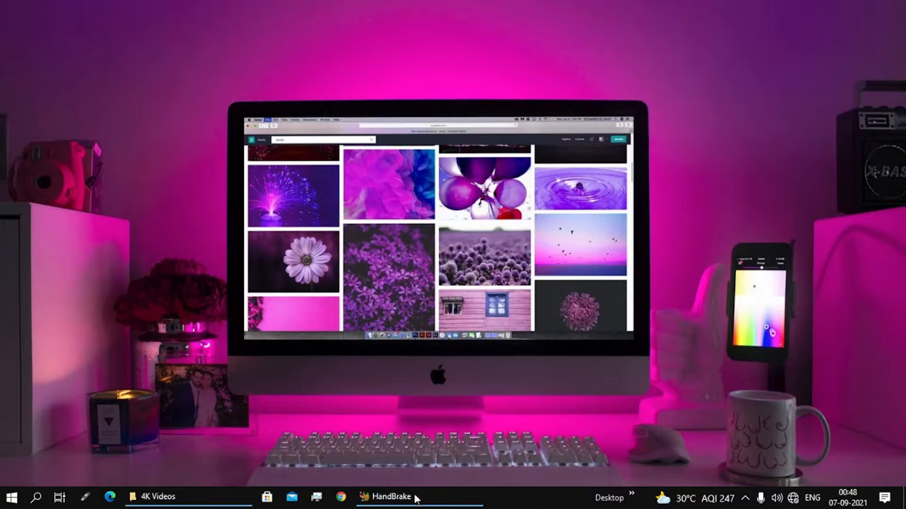
Bring up HandBrake, then examine the detailed properties of the video "Dubai in 4K - City of Gold" in the 4K Videos folder
{"action": "left_click", "coordinate": [392, 496]}
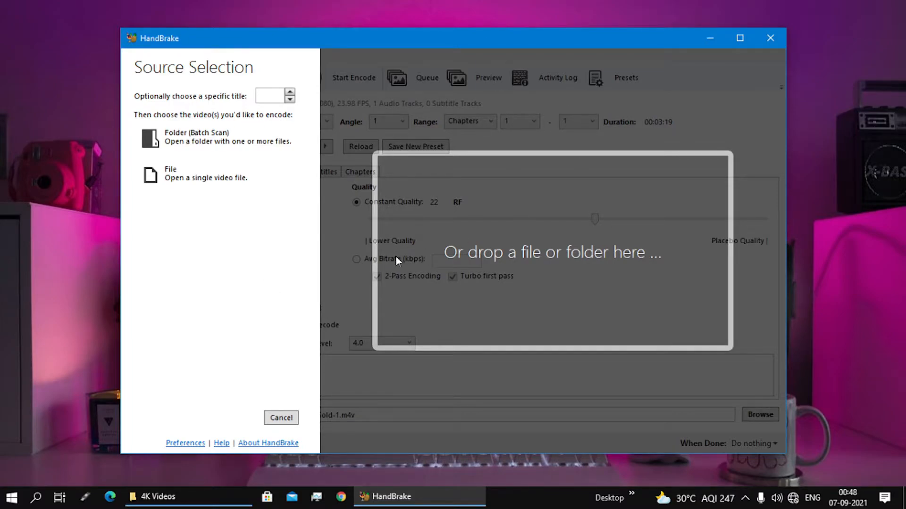
{"action": "left_click", "coordinate": [202, 497]}
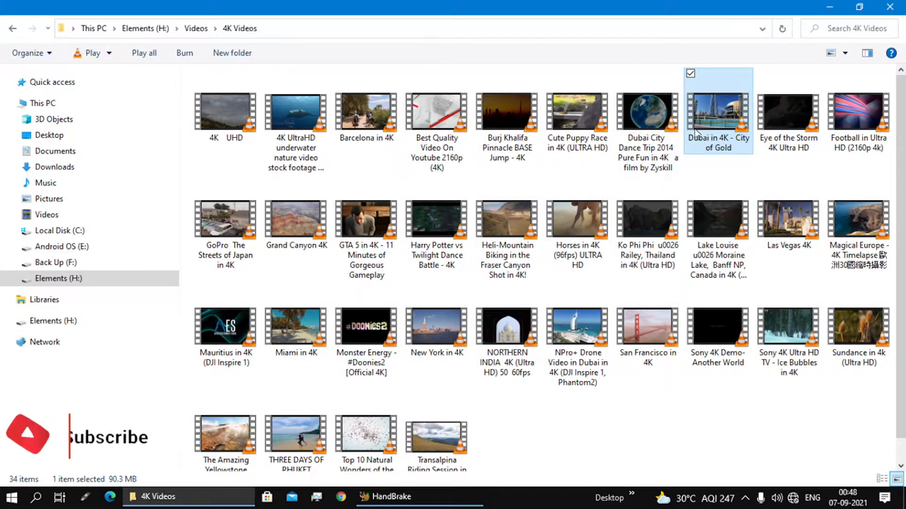
{"action": "double_click", "coordinate": [715, 107]}
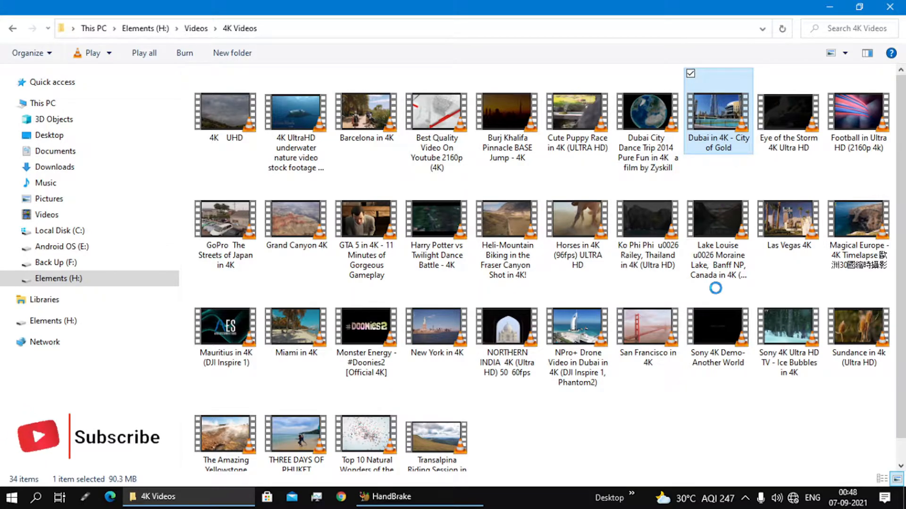
{"action": "key", "text": "shift+F10"}
{"action": "left_click", "coordinate": [707, 428]}
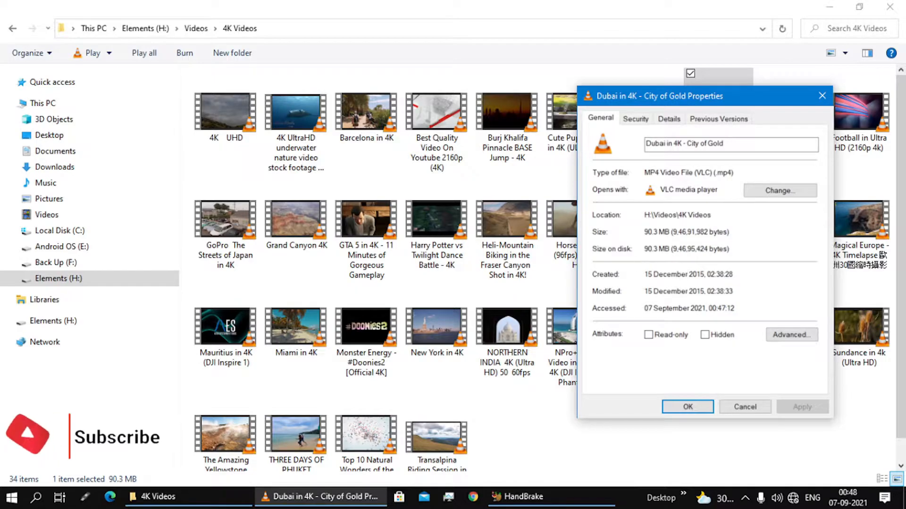
{"action": "left_click", "coordinate": [669, 118]}
{"action": "left_click_drag", "start_coordinate": [739, 105], "coordinate": [492, 80]}
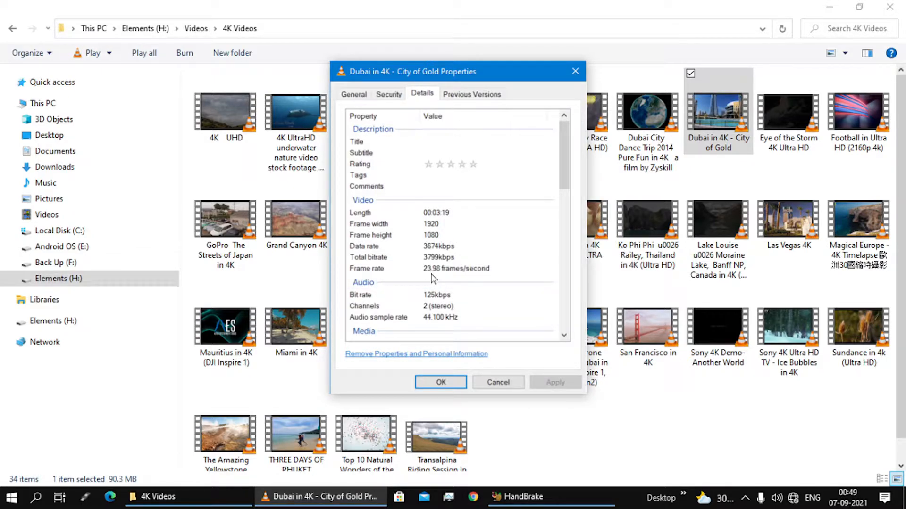
{"action": "left_click", "coordinate": [427, 381]}
Load "Dubai in 4K - City of Gold" from the 4K Videos folder into HandBrake as the source and review its summary
{"action": "left_click_drag", "start_coordinate": [717, 124], "coordinate": [497, 300]}
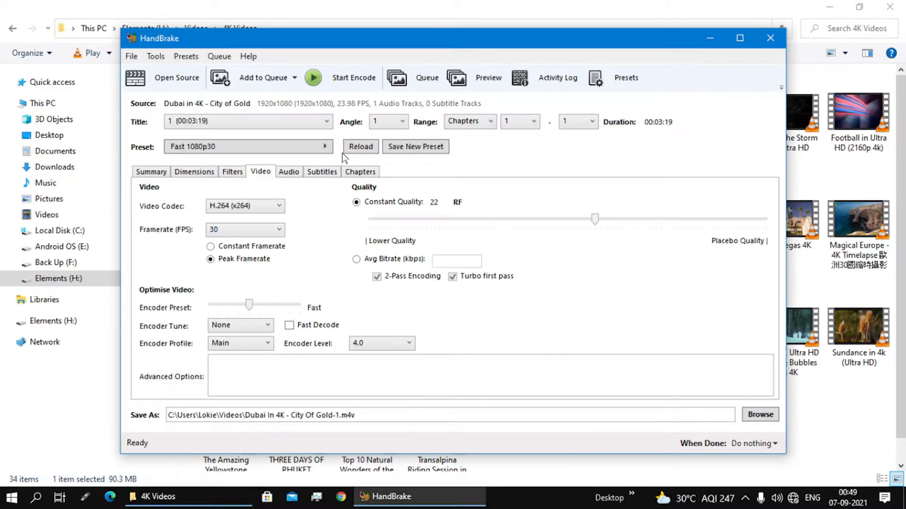
{"action": "left_click", "coordinate": [152, 173]}
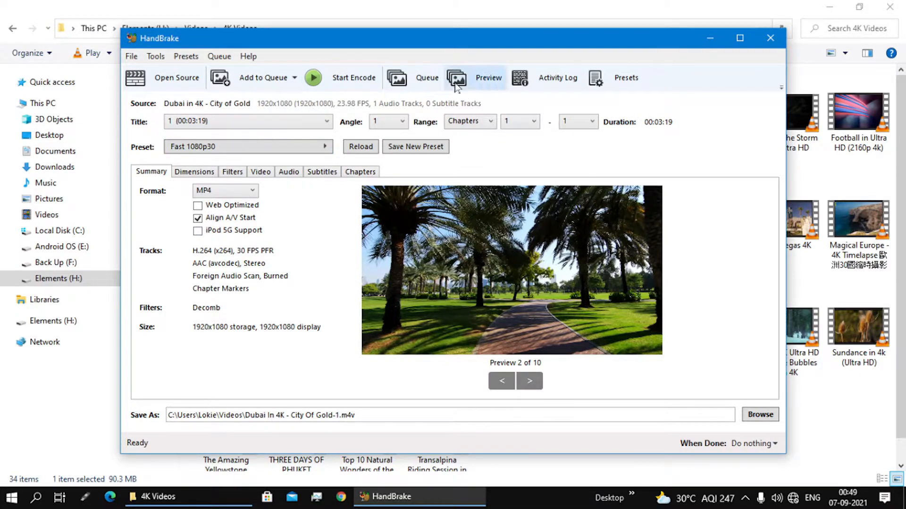
Set the video's constant quality to RF 32 and look through the available frame rates without changing the selection
{"action": "left_click", "coordinate": [260, 174]}
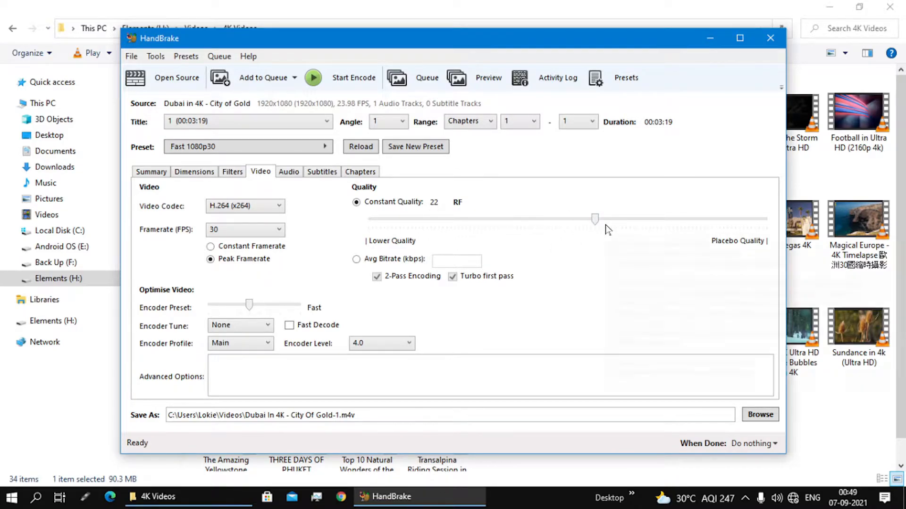
{"action": "left_click_drag", "start_coordinate": [595, 220], "coordinate": [518, 227]}
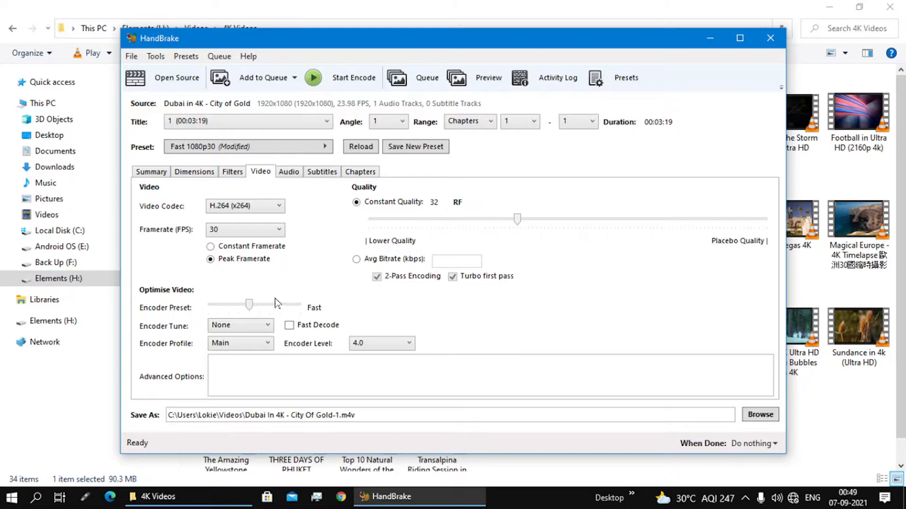
{"action": "left_click", "coordinate": [279, 229]}
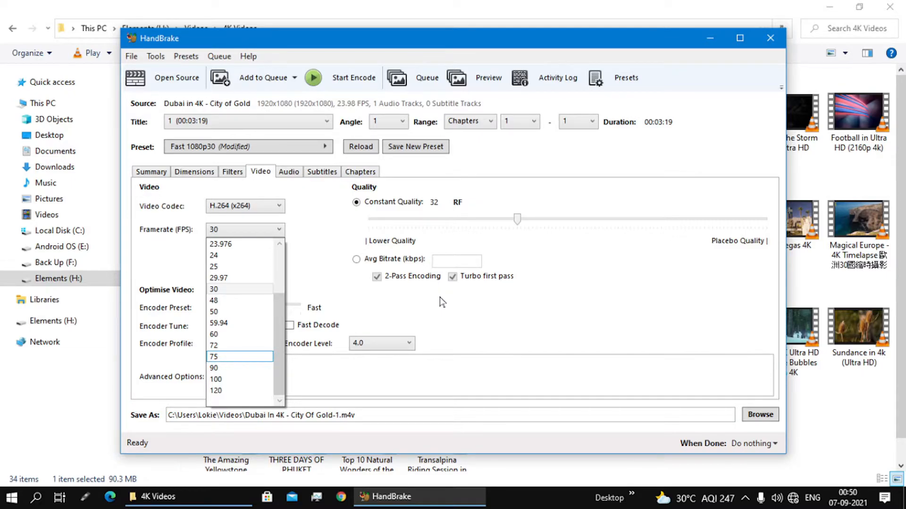
{"action": "left_click", "coordinate": [624, 285]}
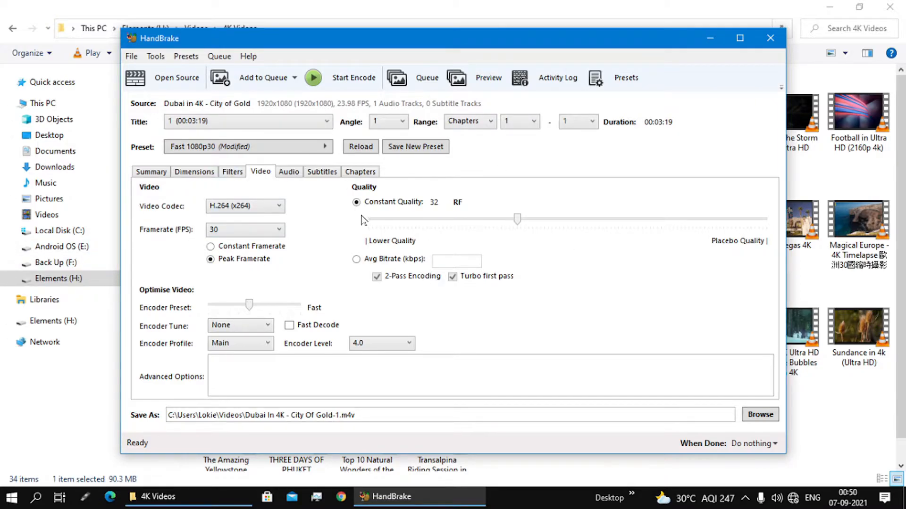
Browse for the encoded file's save location and choose the Downloads folder
{"action": "left_click_drag", "start_coordinate": [355, 417], "coordinate": [333, 420]}
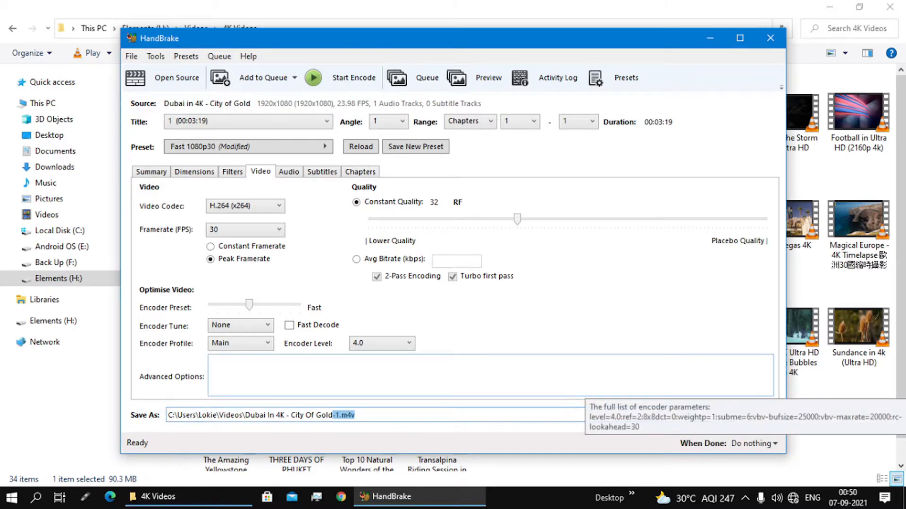
{"action": "left_click", "coordinate": [759, 415]}
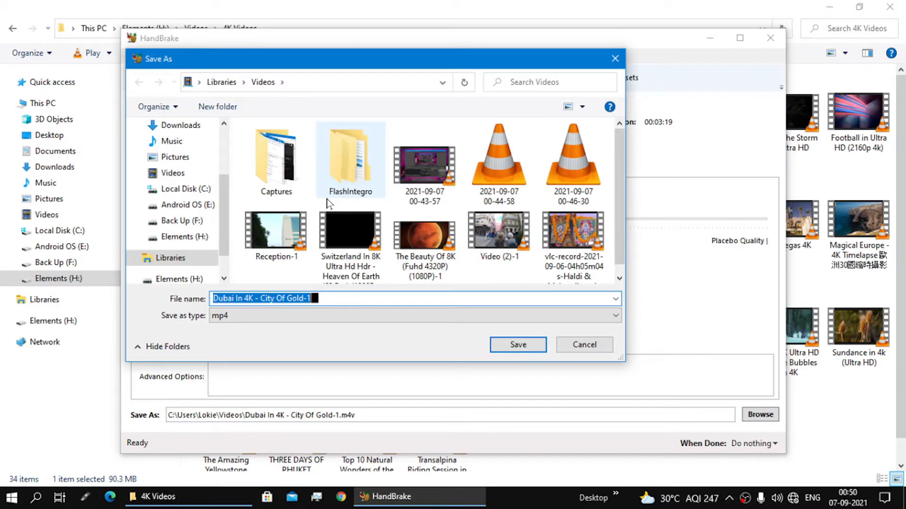
{"action": "scroll", "coordinate": [227, 210], "scroll_direction": "up", "scroll_amount": 2}
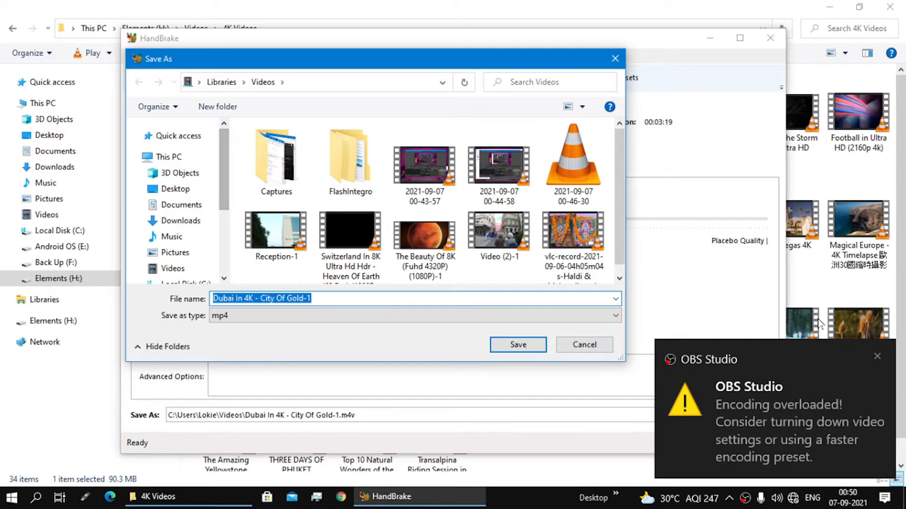
{"action": "left_click", "coordinate": [876, 357]}
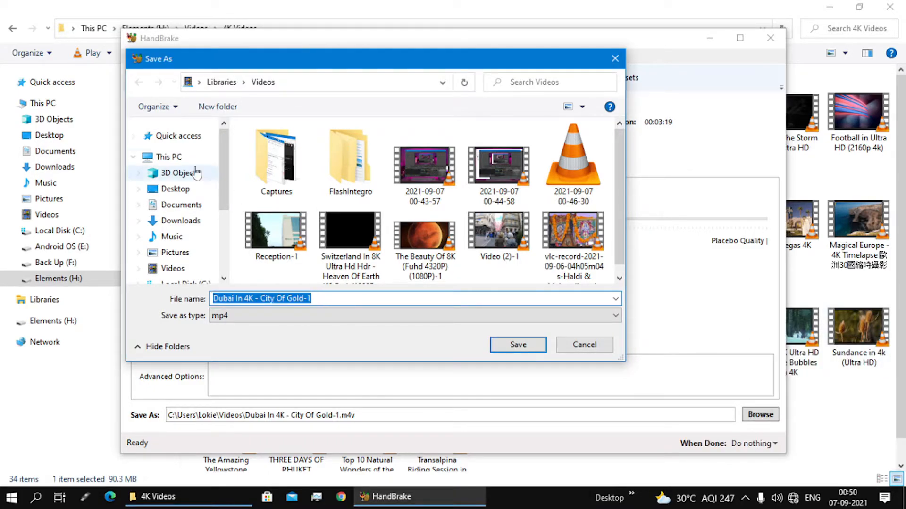
{"action": "left_click", "coordinate": [184, 204]}
{"action": "left_click", "coordinate": [191, 223]}
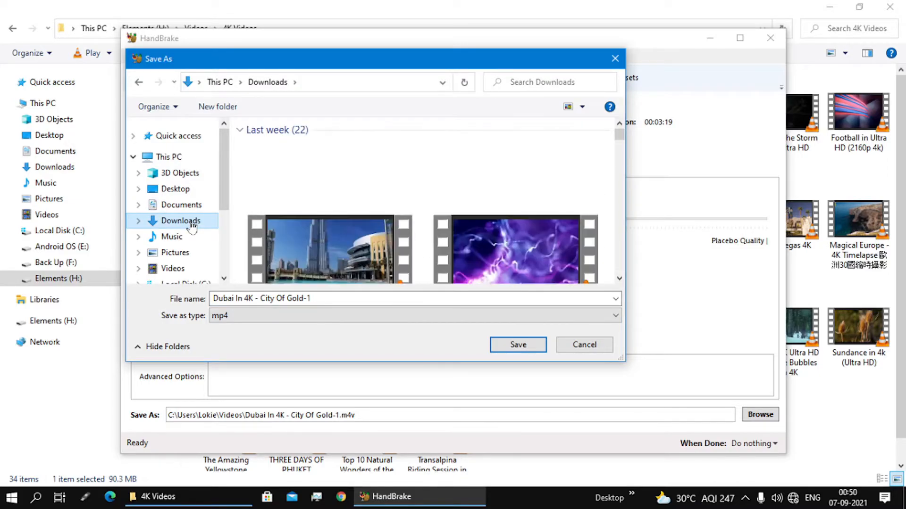
Select the existing "Dubai In 4K - City Of Gold-1(1)" file in Downloads and examine its general and detailed properties
{"action": "left_click", "coordinate": [359, 195]}
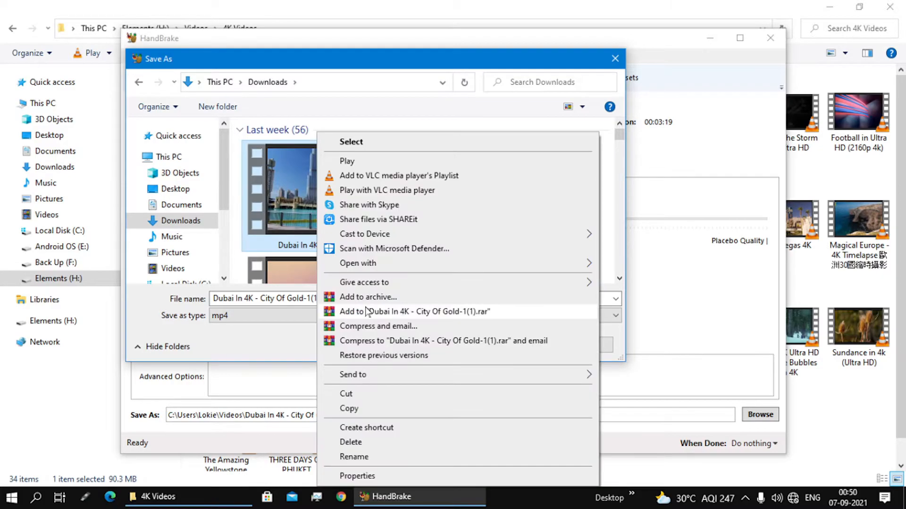
{"action": "left_click", "coordinate": [357, 476]}
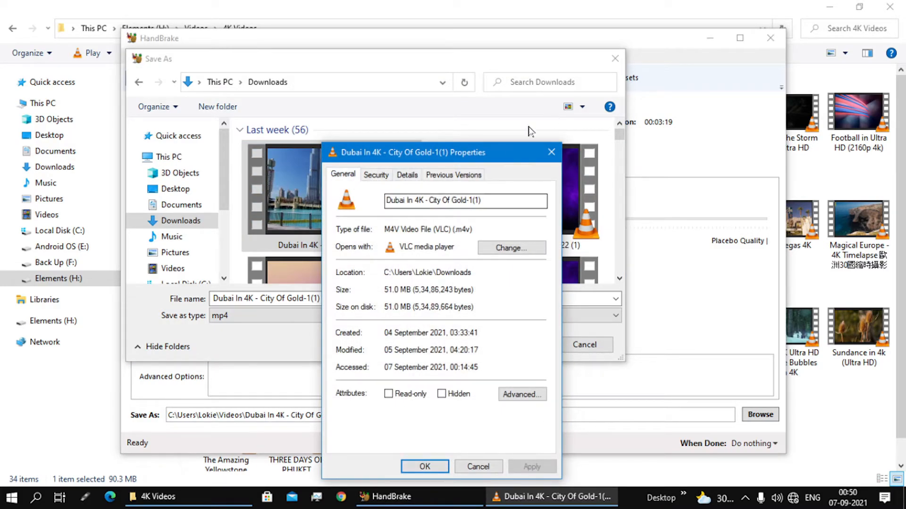
{"action": "left_click", "coordinate": [407, 174]}
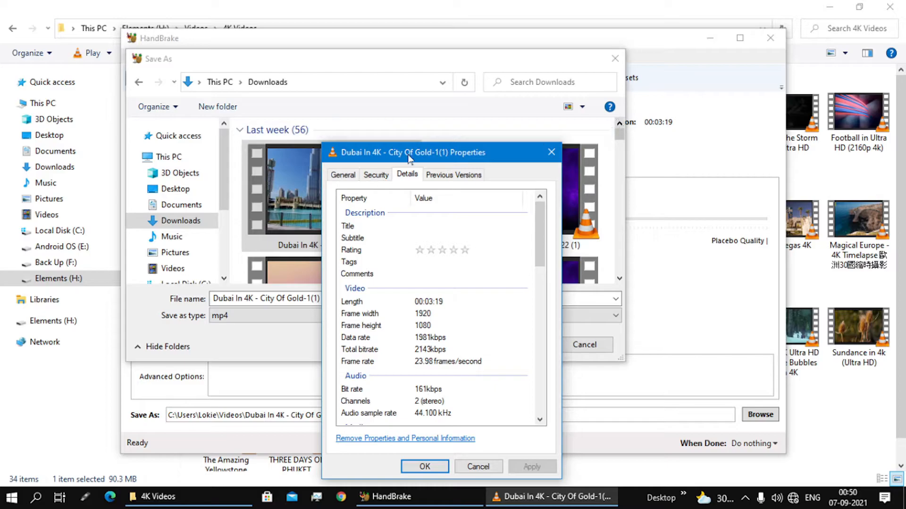
{"action": "left_click", "coordinate": [352, 174]}
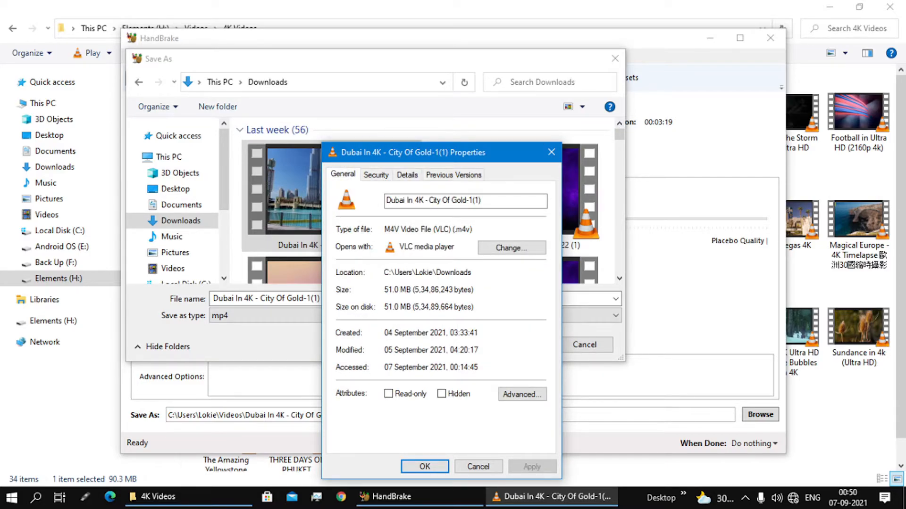
{"action": "left_click", "coordinate": [407, 175]}
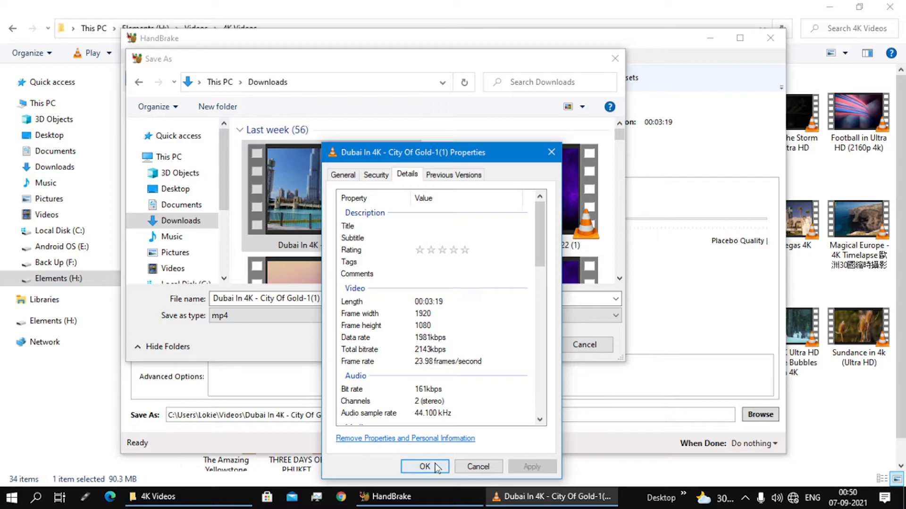
Open the properties of the original "Dubai in 4K - City of Gold" video beside those of the encoded copy and minimize the folder window
{"action": "left_click", "coordinate": [226, 497]}
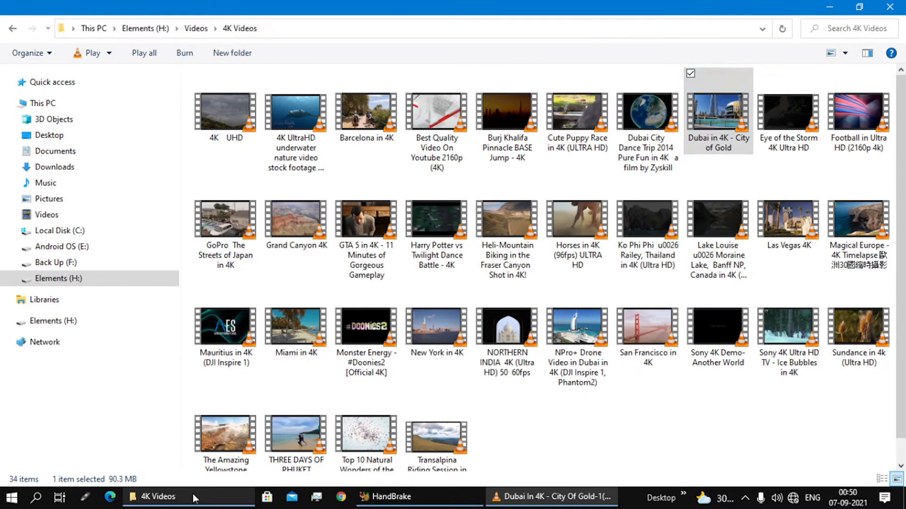
{"action": "right_click", "coordinate": [703, 119]}
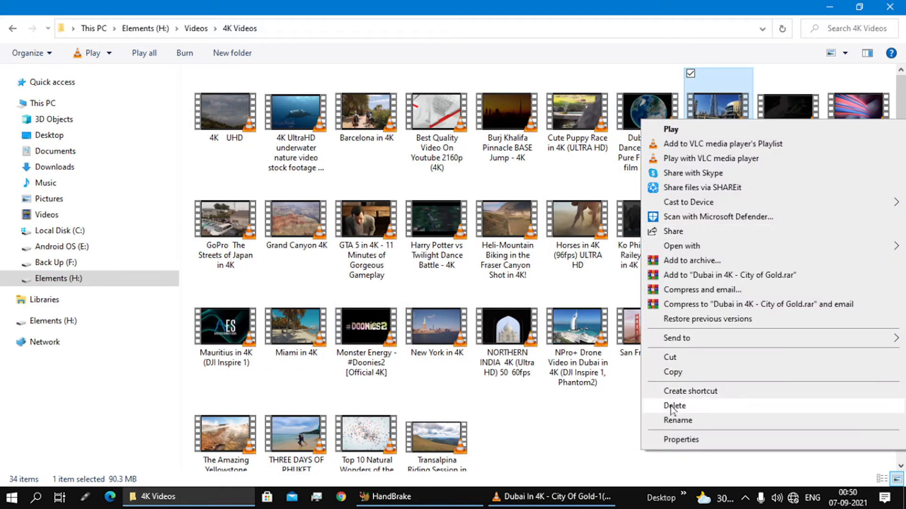
{"action": "left_click", "coordinate": [668, 447]}
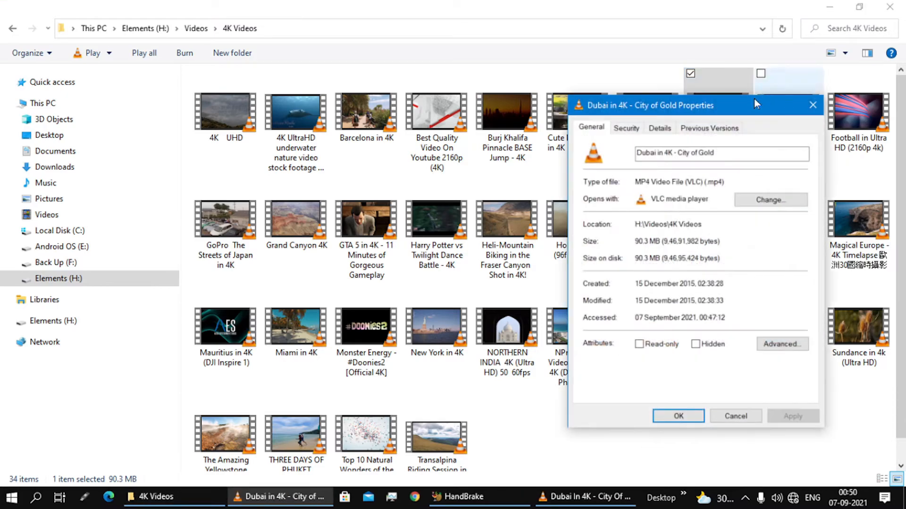
{"action": "left_click_drag", "start_coordinate": [754, 94], "coordinate": [732, 157]}
{"action": "left_click", "coordinate": [829, 9]}
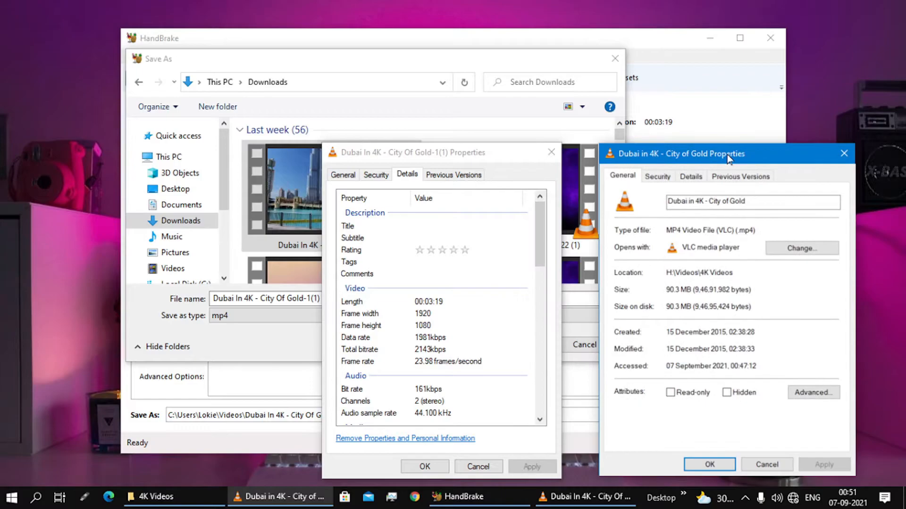
Compare the file size and video details of the original and the encoded copy, and close both properties windows
{"action": "left_click_drag", "start_coordinate": [510, 159], "coordinate": [520, 128]}
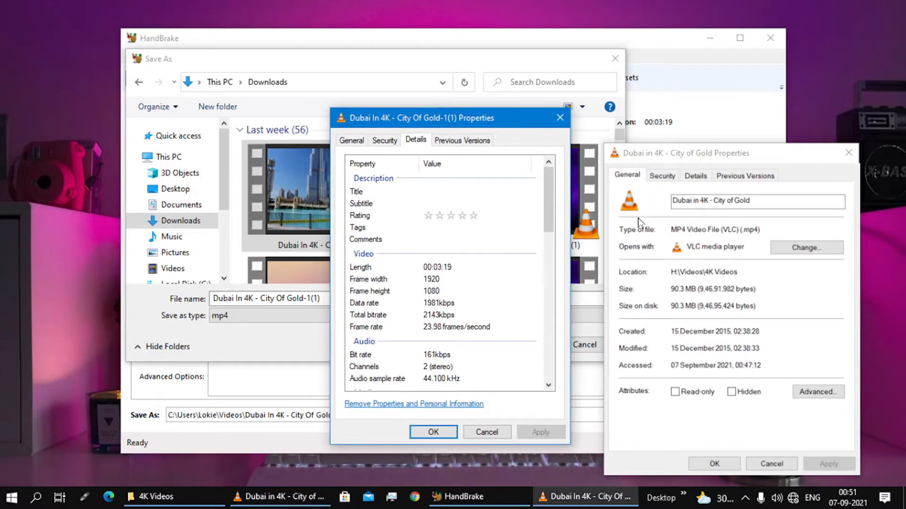
{"action": "left_click", "coordinate": [352, 141]}
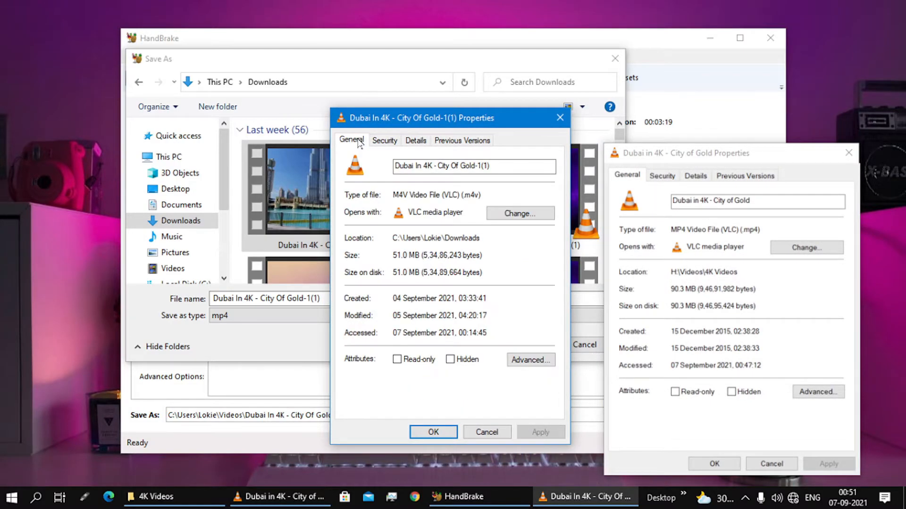
{"action": "left_click", "coordinate": [415, 141]}
{"action": "left_click", "coordinate": [696, 176]}
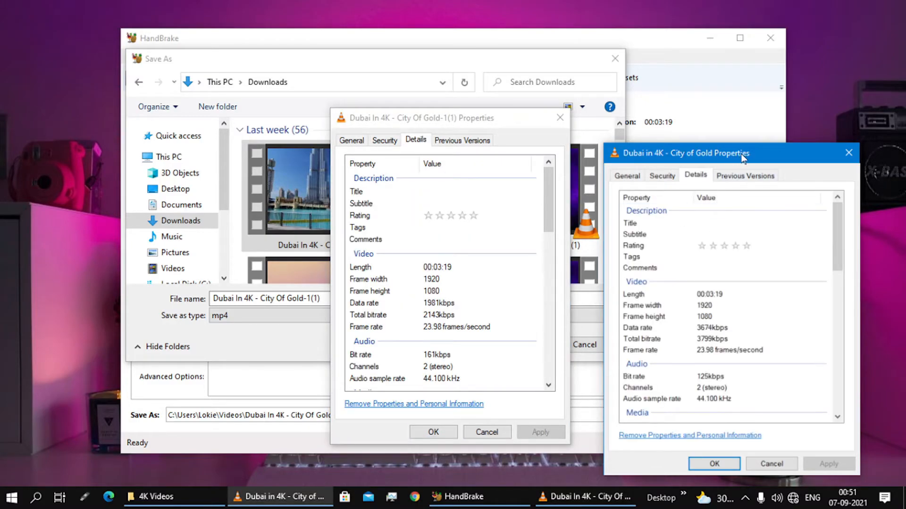
{"action": "left_click_drag", "start_coordinate": [743, 157], "coordinate": [733, 135]}
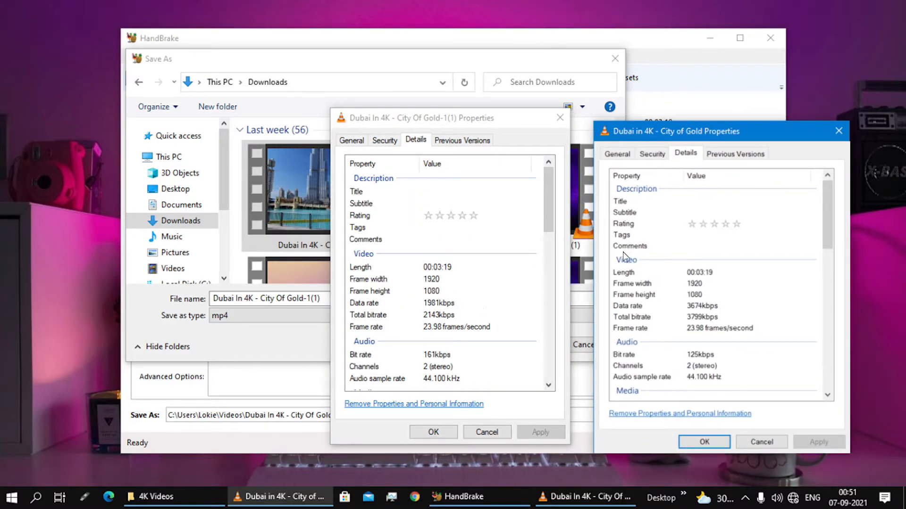
{"action": "left_click", "coordinate": [346, 141]}
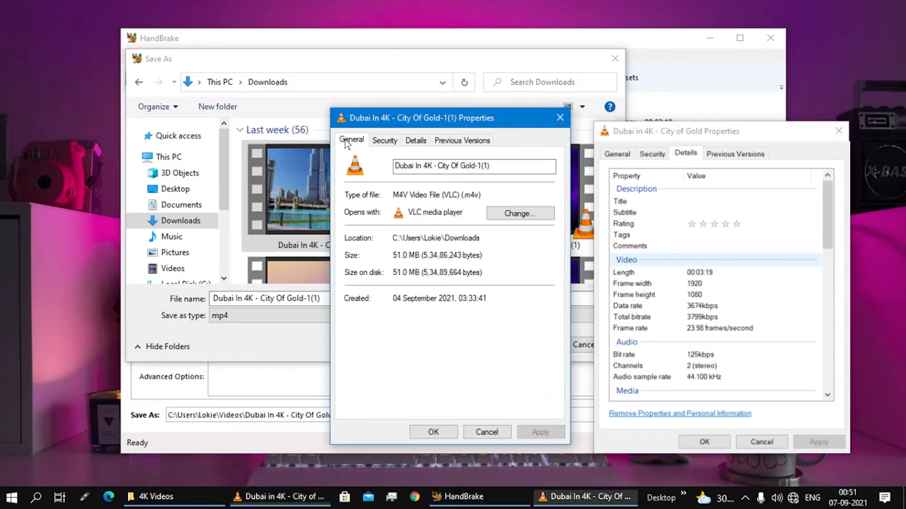
{"action": "left_click", "coordinate": [616, 155]}
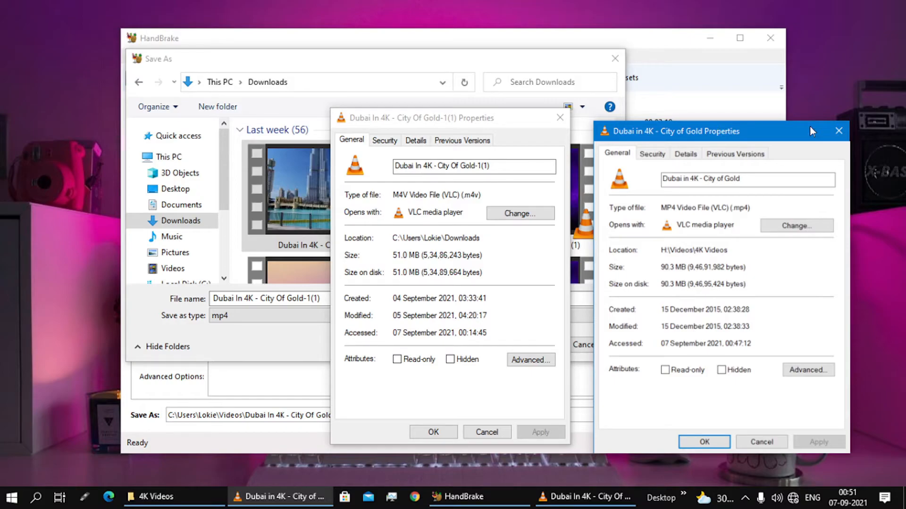
{"action": "left_click", "coordinate": [838, 132]}
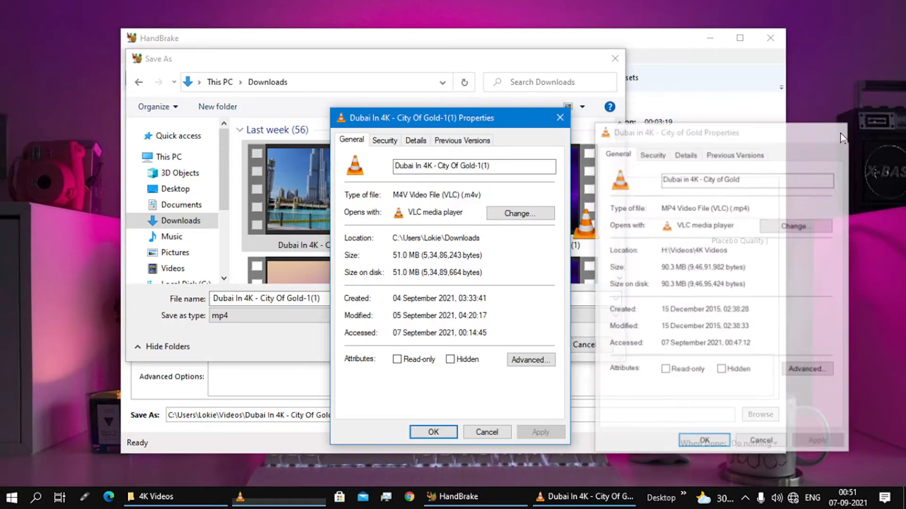
{"action": "left_click", "coordinate": [557, 126]}
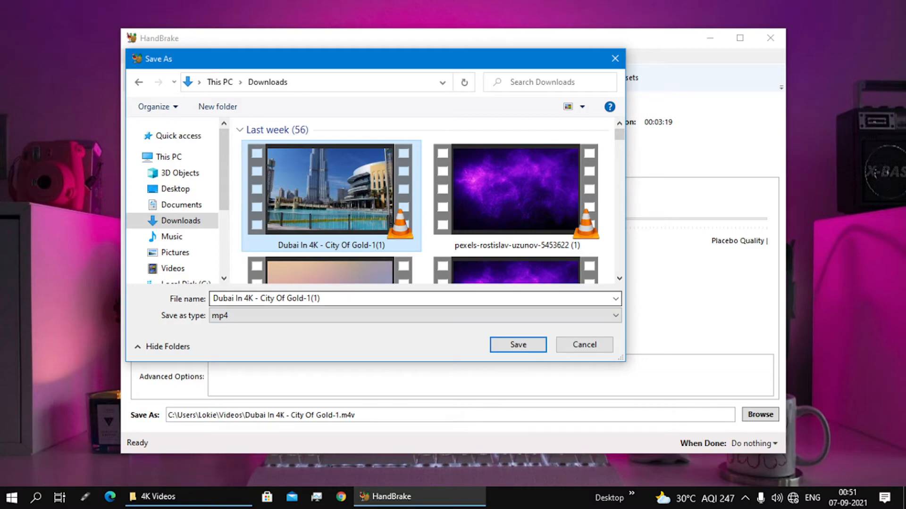
Set the output to "Dubai In 4K - City Of Gold-1(1)" in Downloads and start the encode, overwriting the existing file
{"action": "left_click", "coordinate": [517, 344]}
{"action": "left_click", "coordinate": [486, 300]}
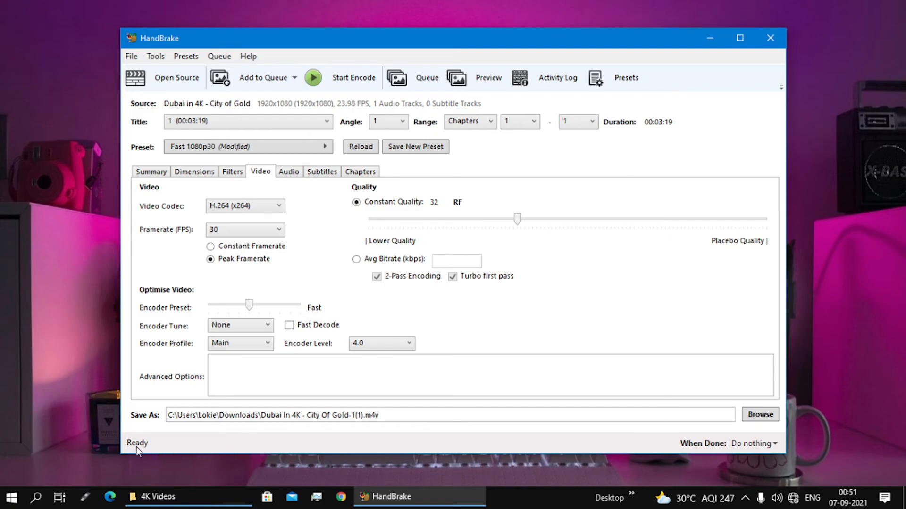
{"action": "left_click", "coordinate": [357, 88]}
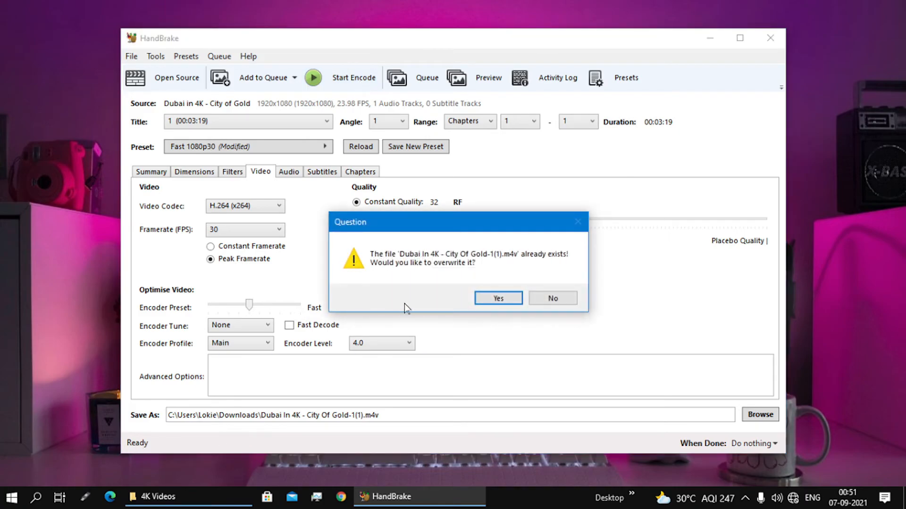
{"action": "left_click", "coordinate": [498, 298]}
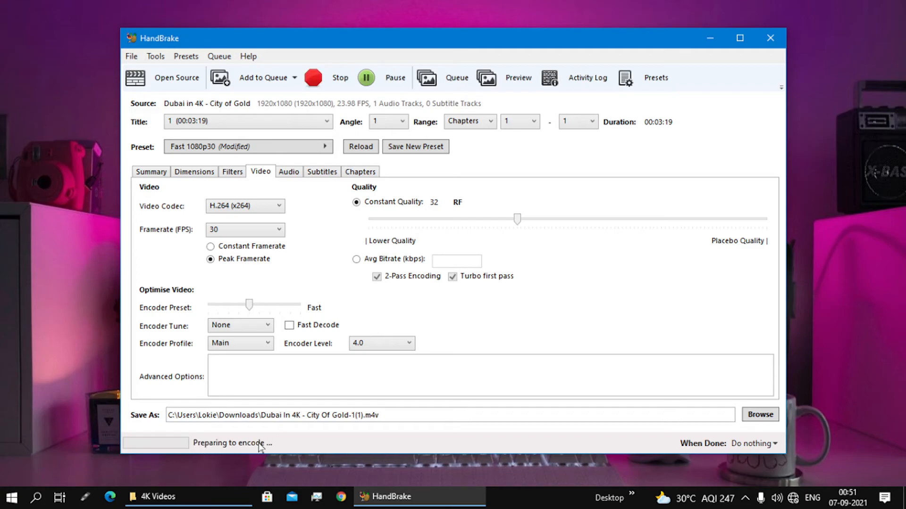